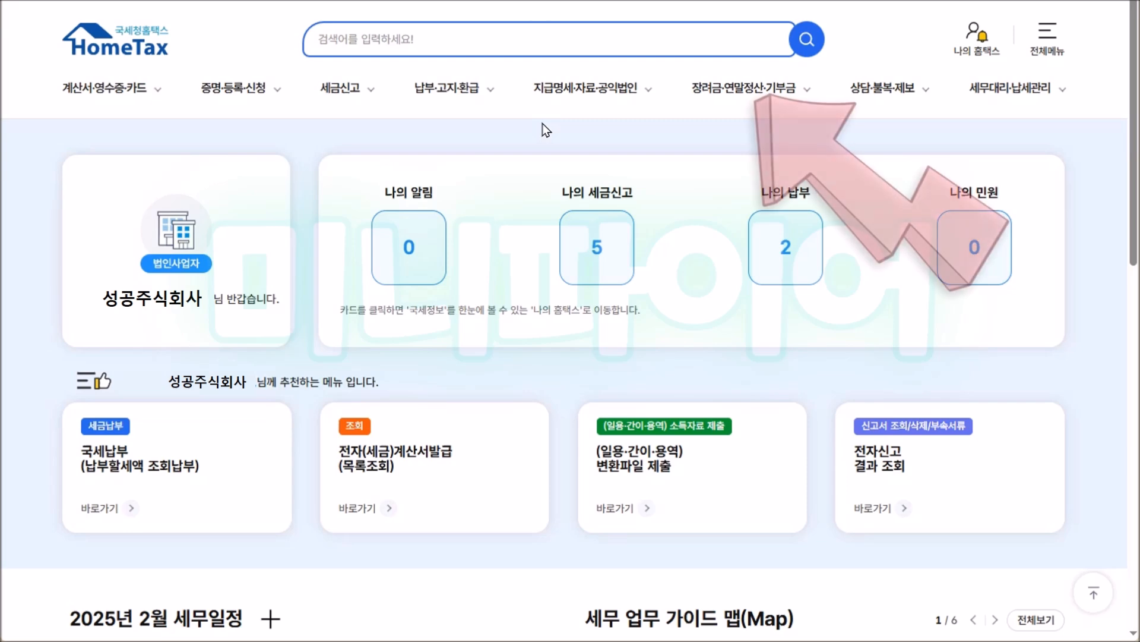
Open the company page for registering employee basic data under convenient year-end settlement and select 공제신고서 제출 as the submission type.
left_click(747, 91)
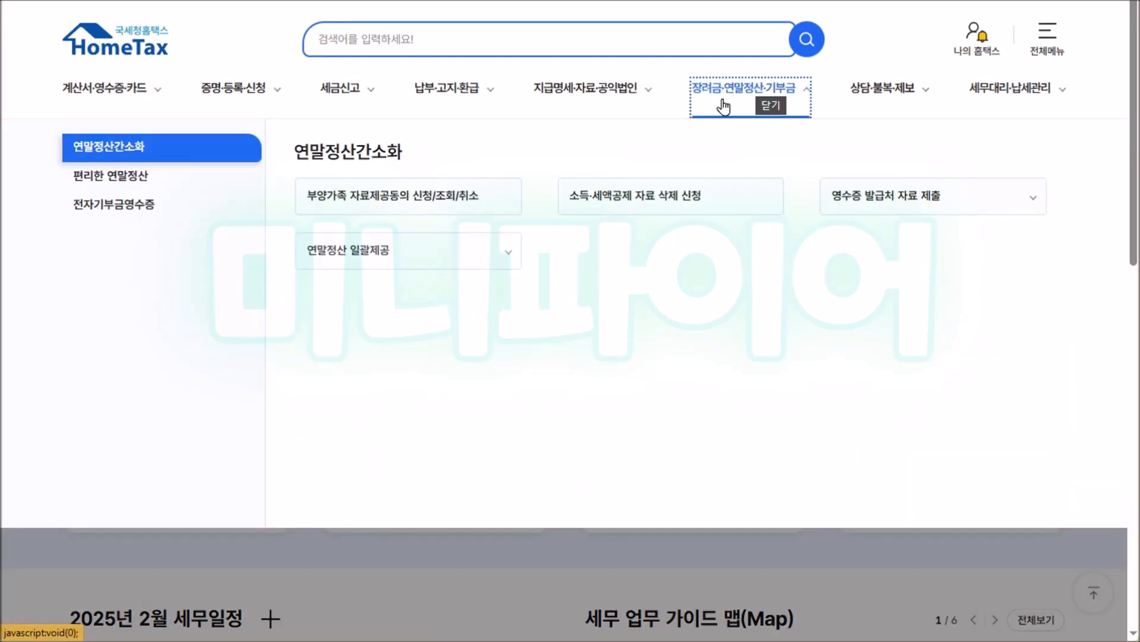
left_click(145, 178)
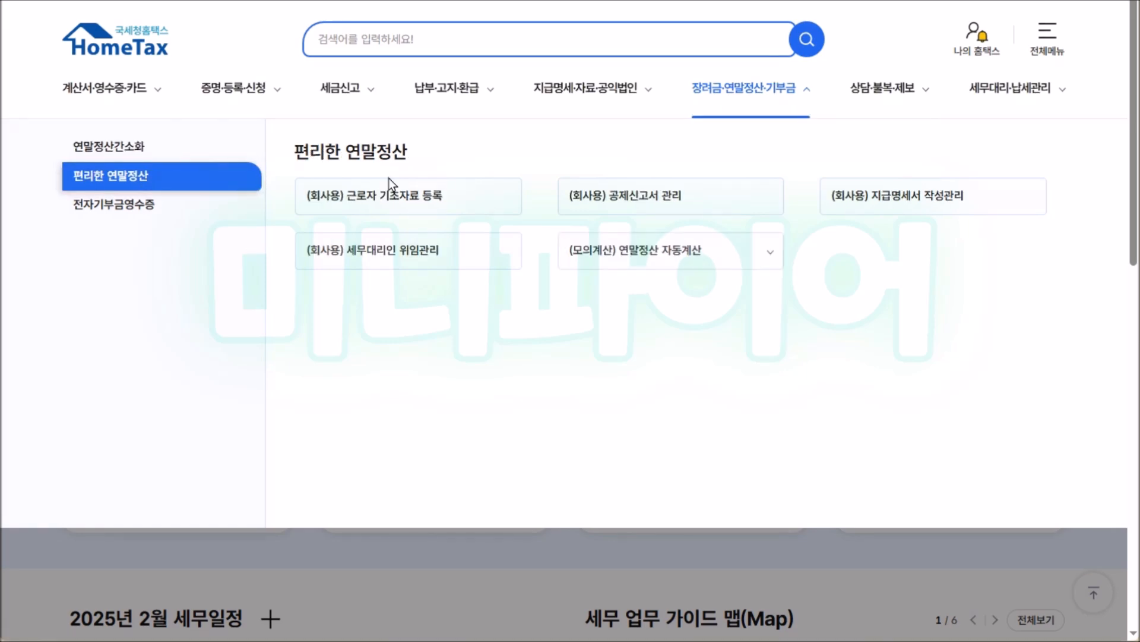
left_click(389, 199)
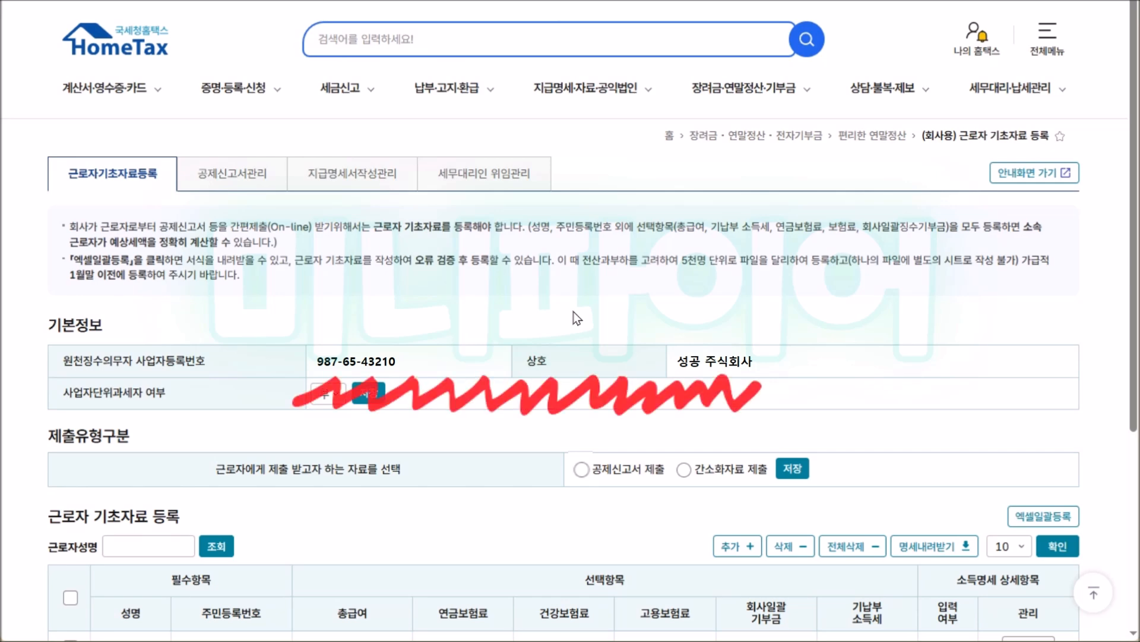
scroll(572, 389, "down", 2)
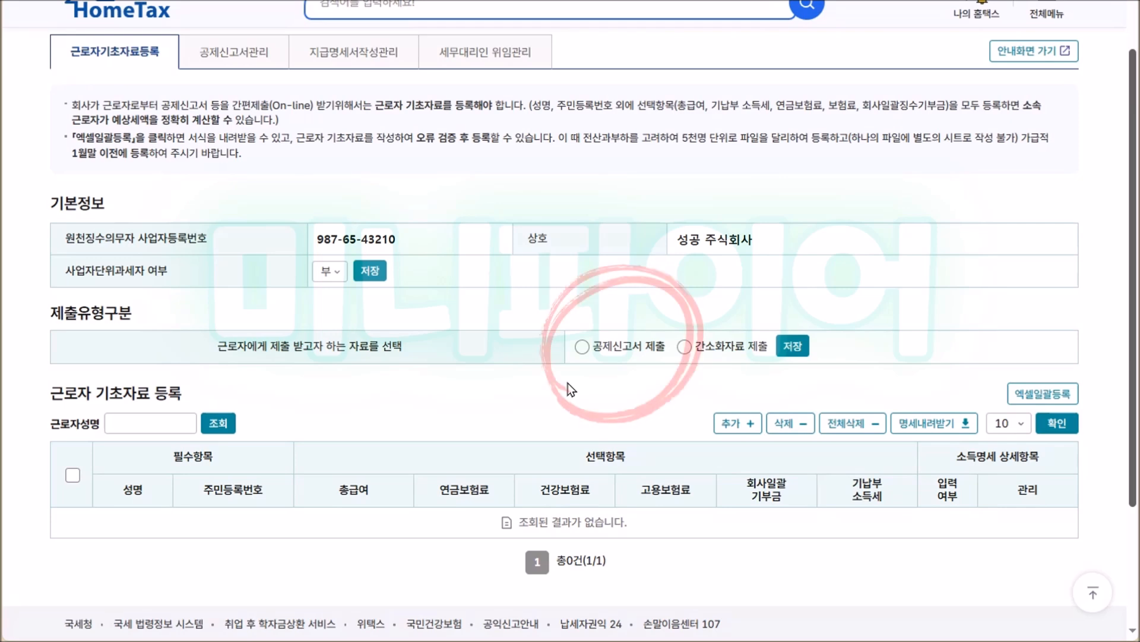
left_click(582, 347)
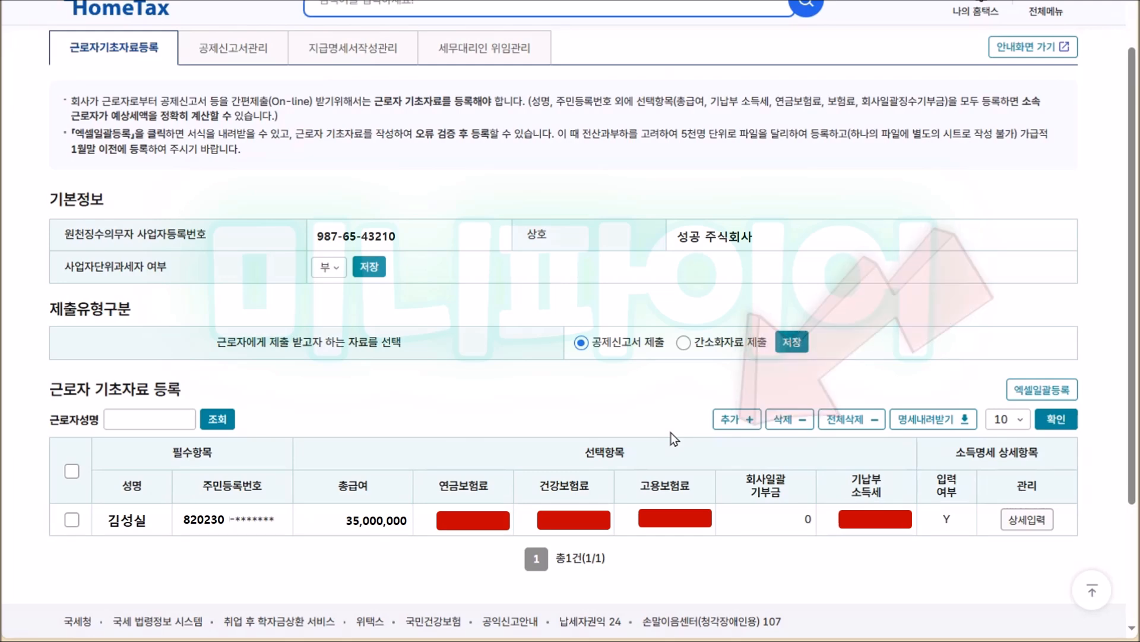
Add an employee record and verify the employee's name and resident registration number.
left_click(735, 420)
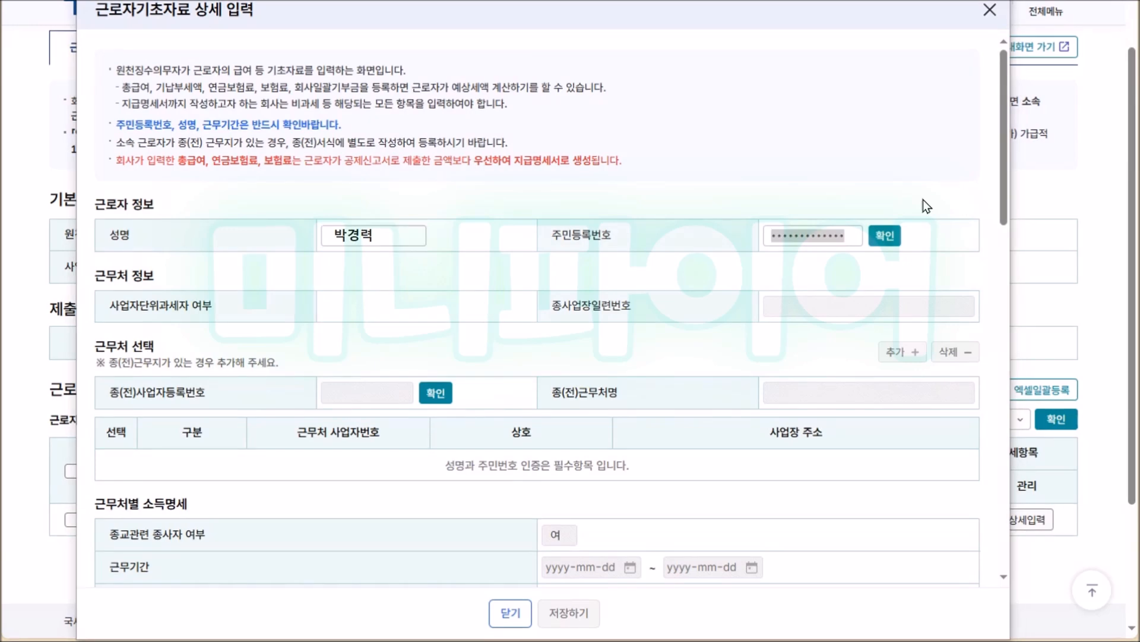
left_click(885, 236)
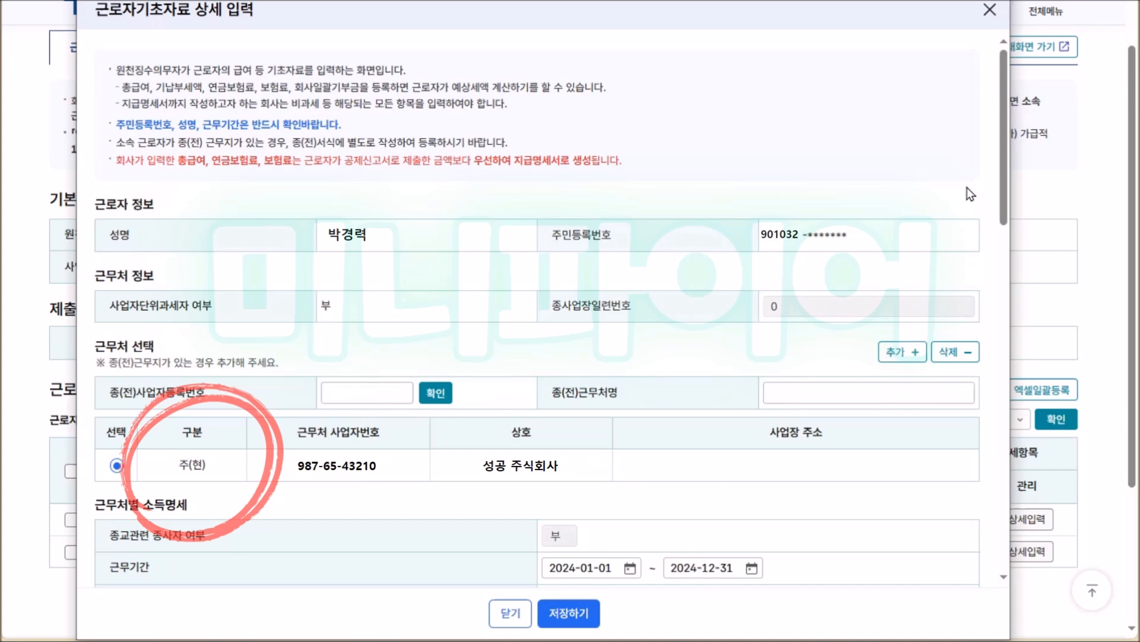
For the current workplace, set the employment start to 2024-10-01, salary to 6,000,000, income tax to 300,000 and local income tax to 30,000.
scroll(850, 254, "down", 6)
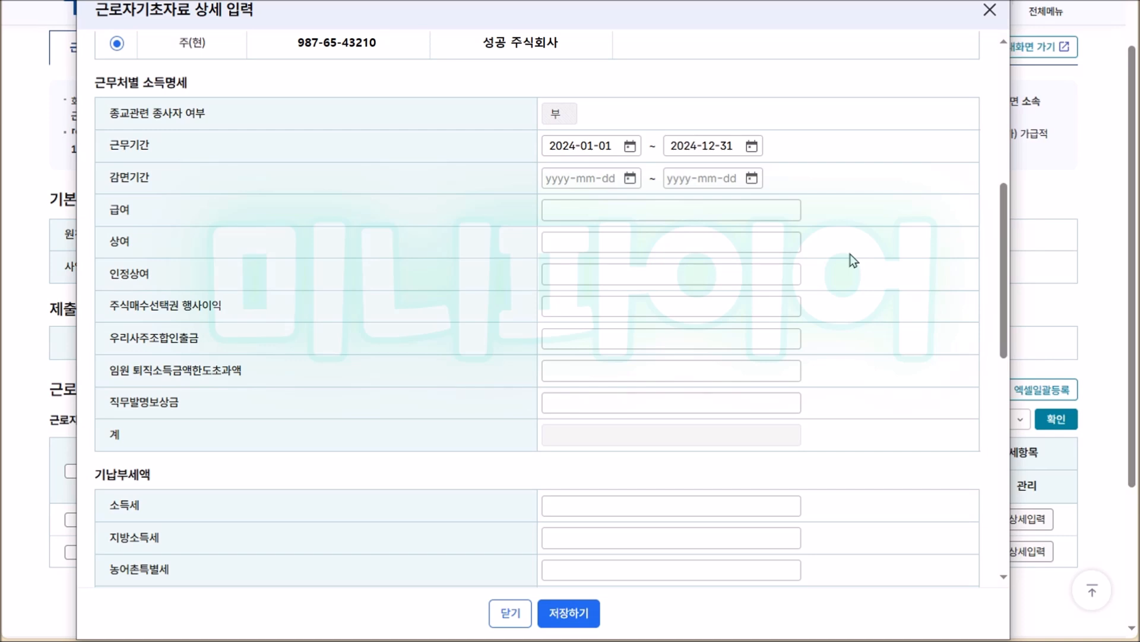
left_click(631, 147)
left_click(786, 212)
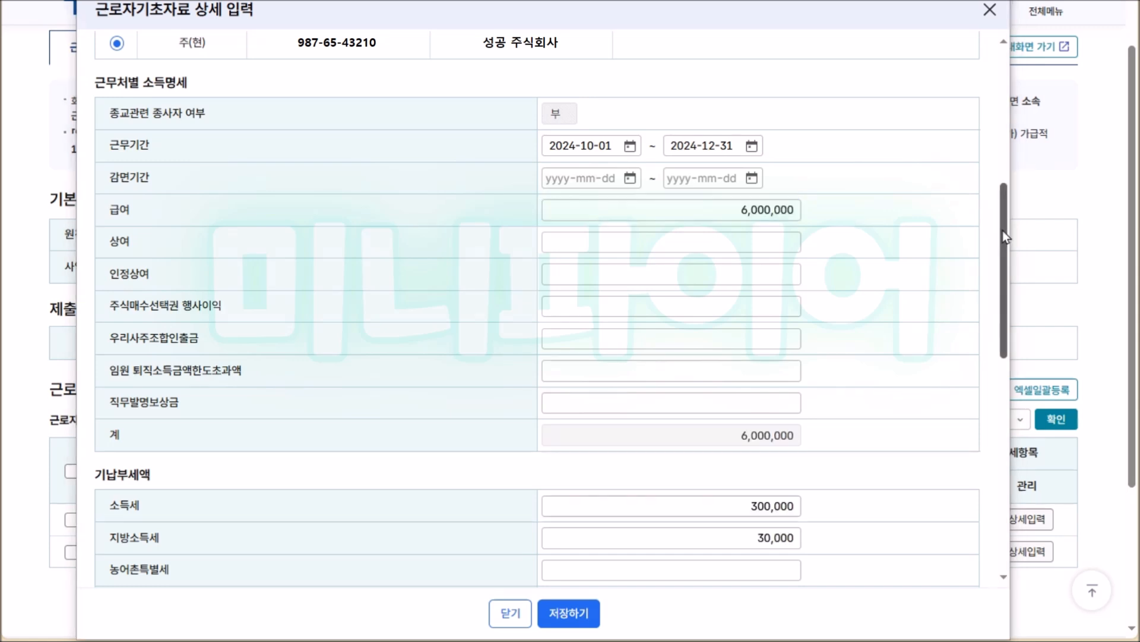
Enter 500,000 for national pension and 600,000 for health insurance, and save the current workplace's data.
left_click_drag(1003, 237, 998, 399)
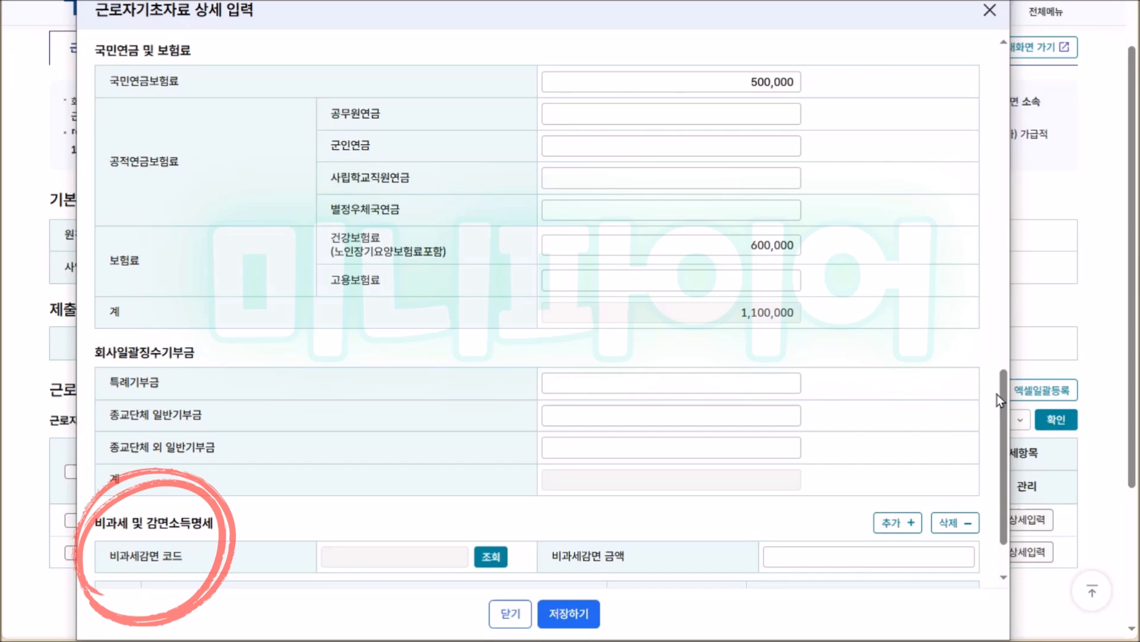
scroll(698, 546, "down", 2)
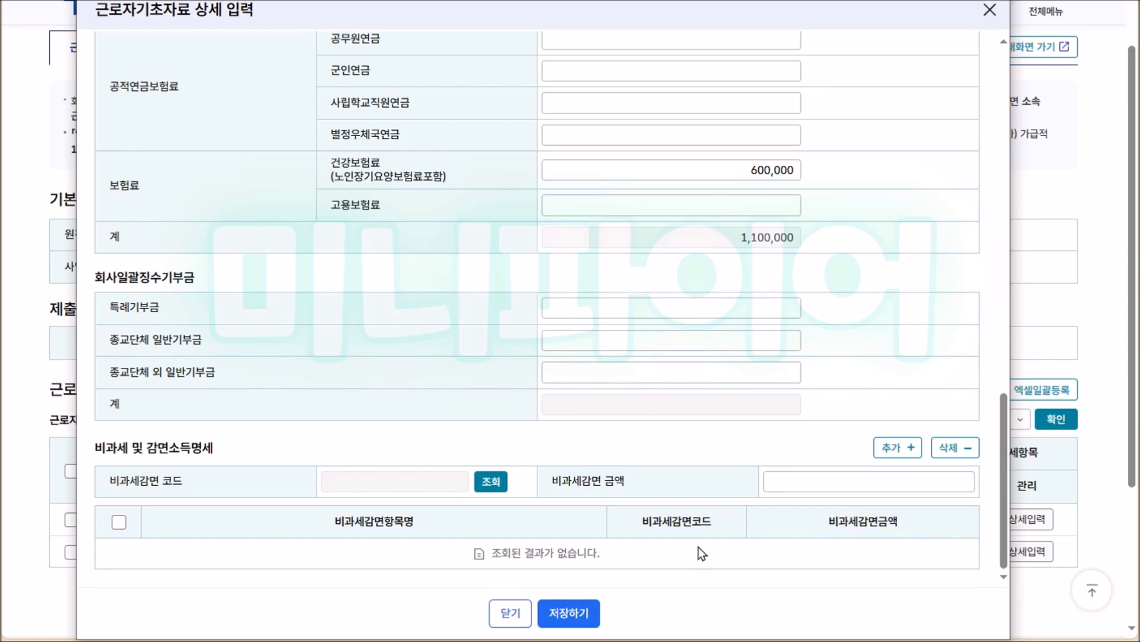
left_click(566, 614)
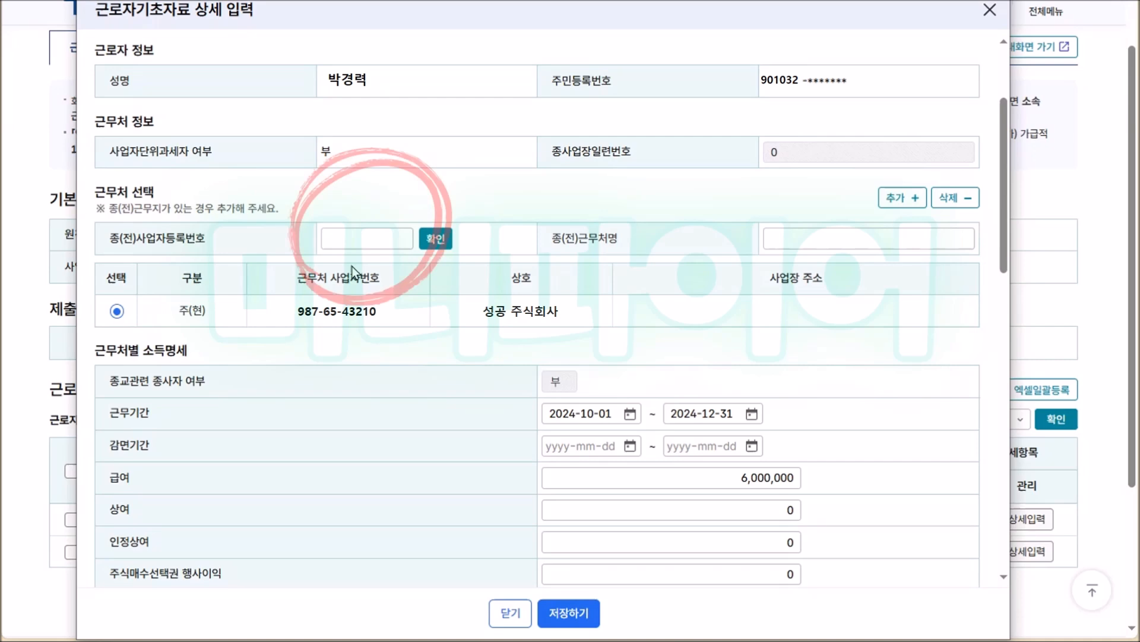
Enter and verify the previous employer's business registration number, name it 대박상사, and add it to the workplace list.
left_click(355, 235)
key("ctrl+v")
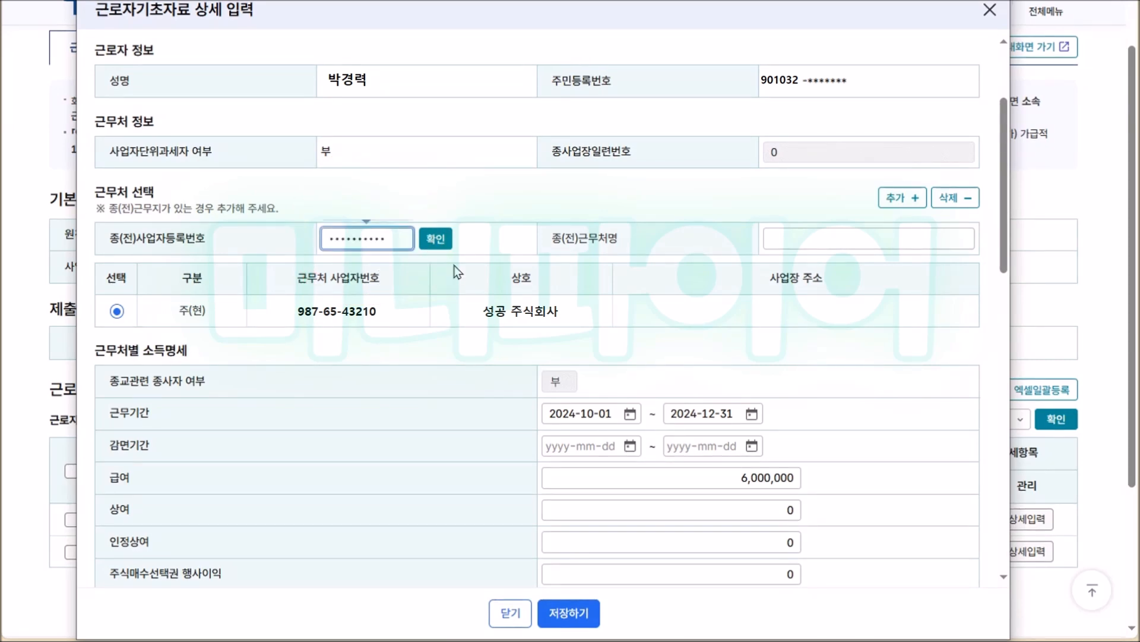
left_click(440, 244)
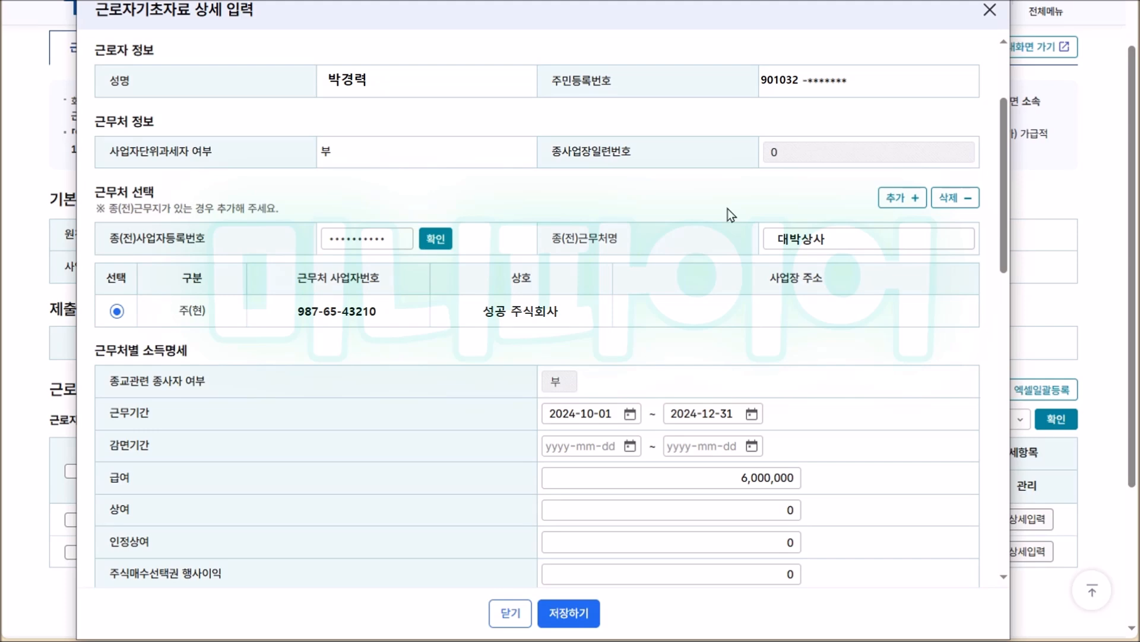
left_click(891, 200)
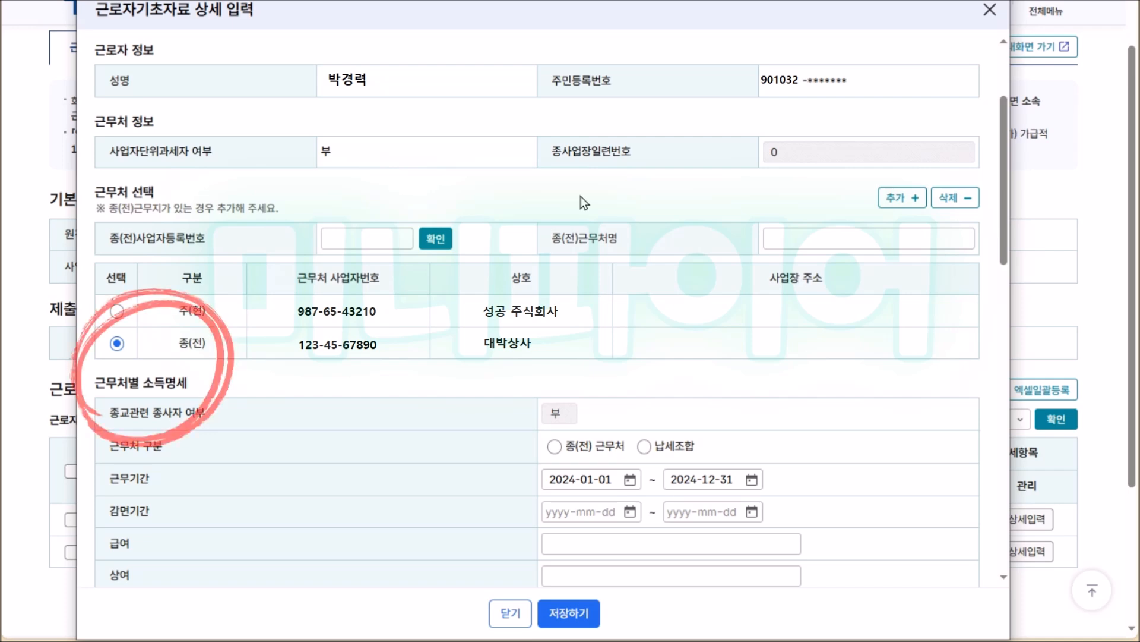
Classify the previous employer as 종(전) 근무처, change its employment end date, and enter 600,000 for health insurance.
scroll(690, 105, "down", 5)
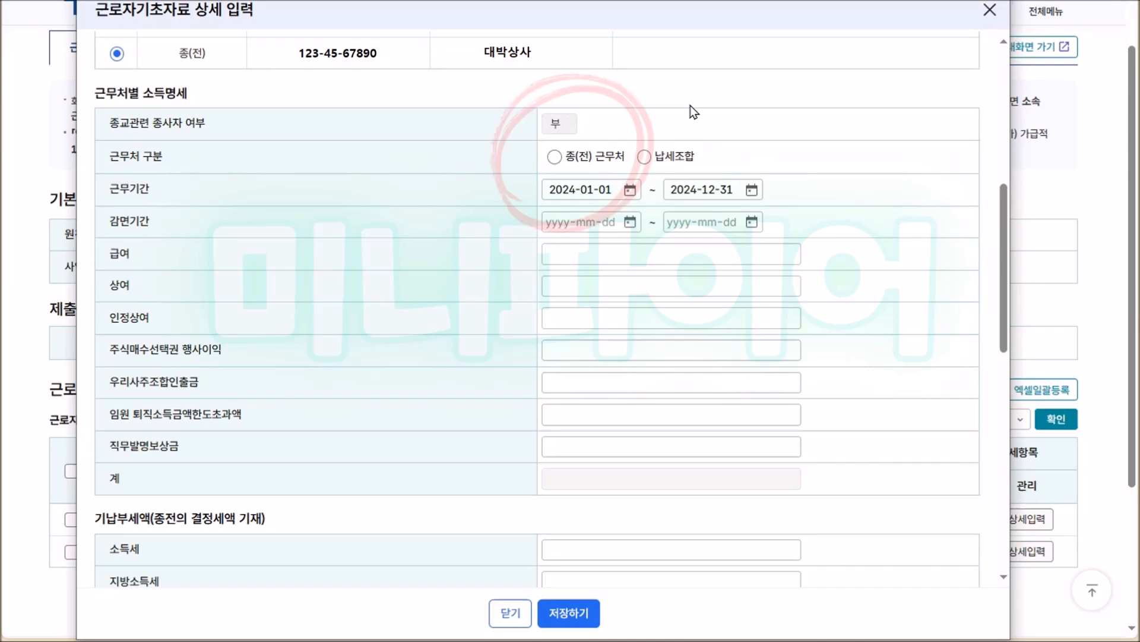
left_click(556, 158)
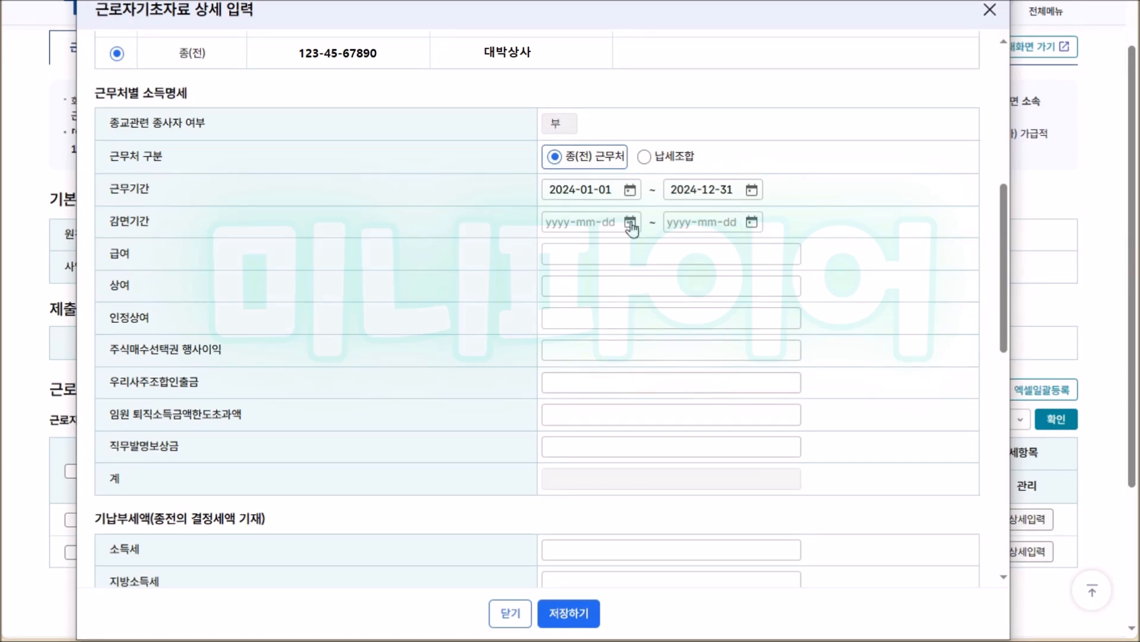
left_click(726, 191)
left_click(751, 189)
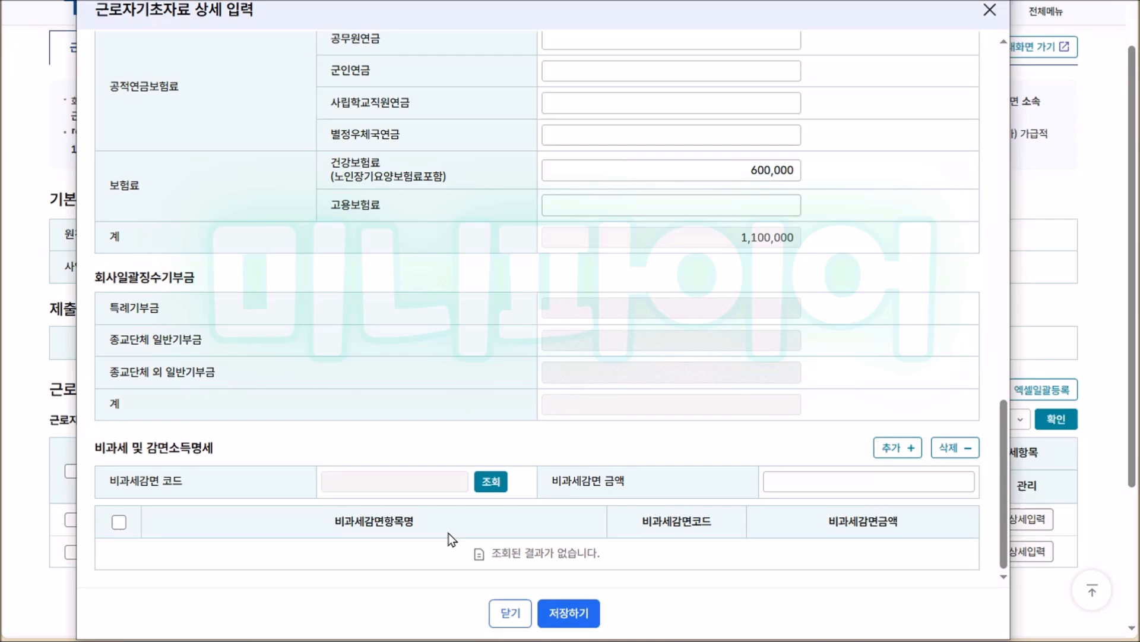
Look up the non-taxable income codes and choose P01 (식사대) for the previous workplace.
left_click(498, 486)
left_click(780, 486)
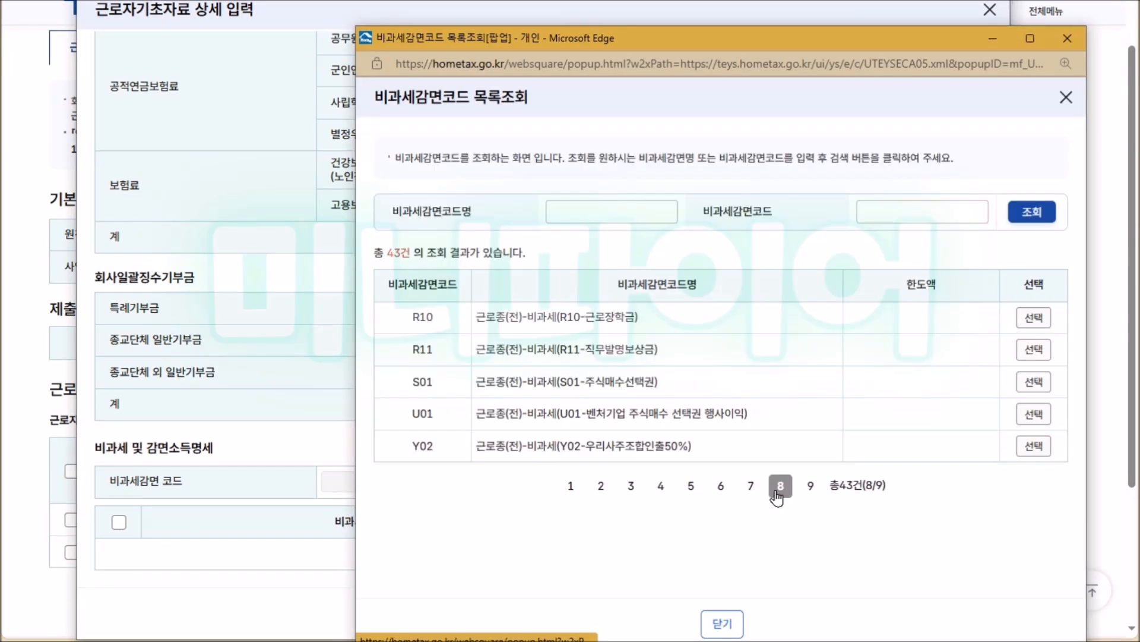
left_click(751, 487)
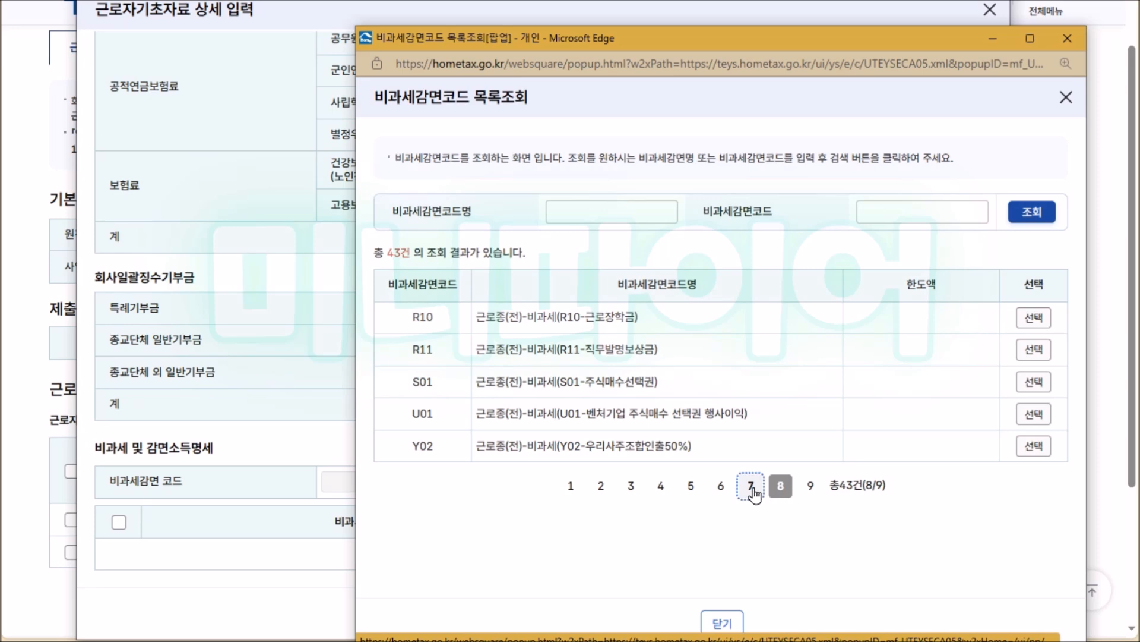
left_click(1032, 352)
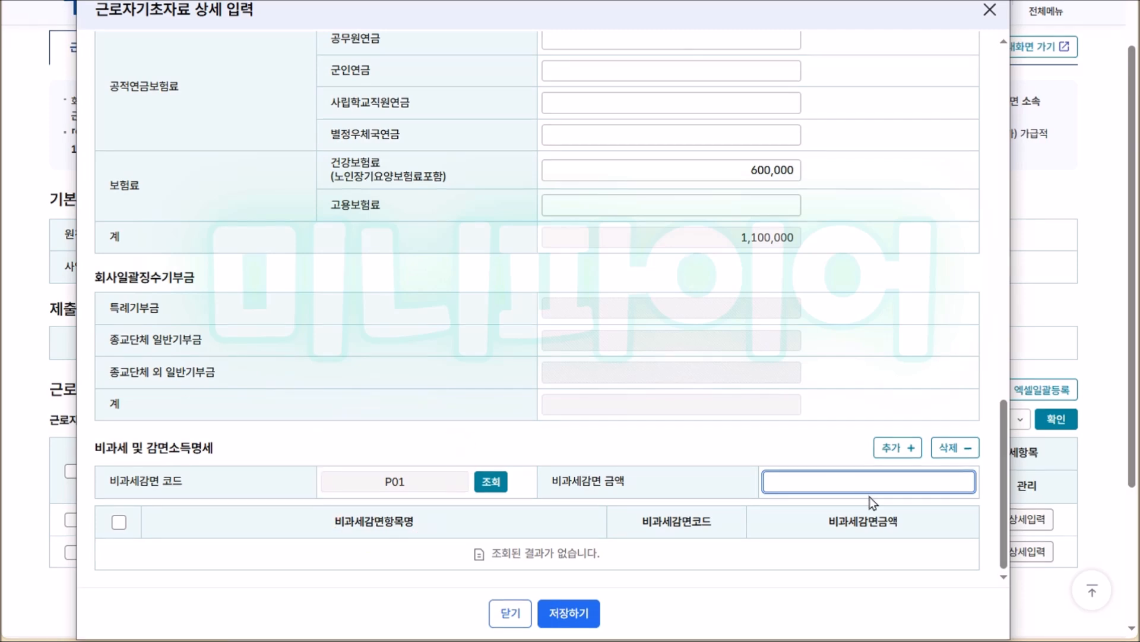
Set the non-taxable amount to 600,000, add it to the exemption list, save the record and close the detail form.
type("6000000")
left_click(869, 615)
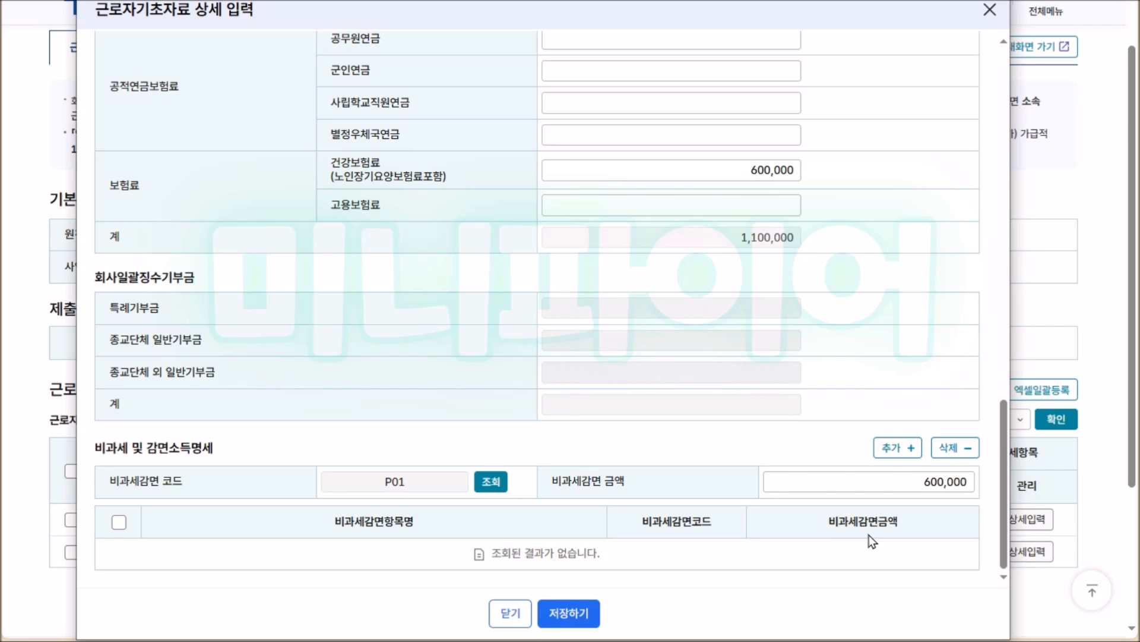
left_click(886, 460)
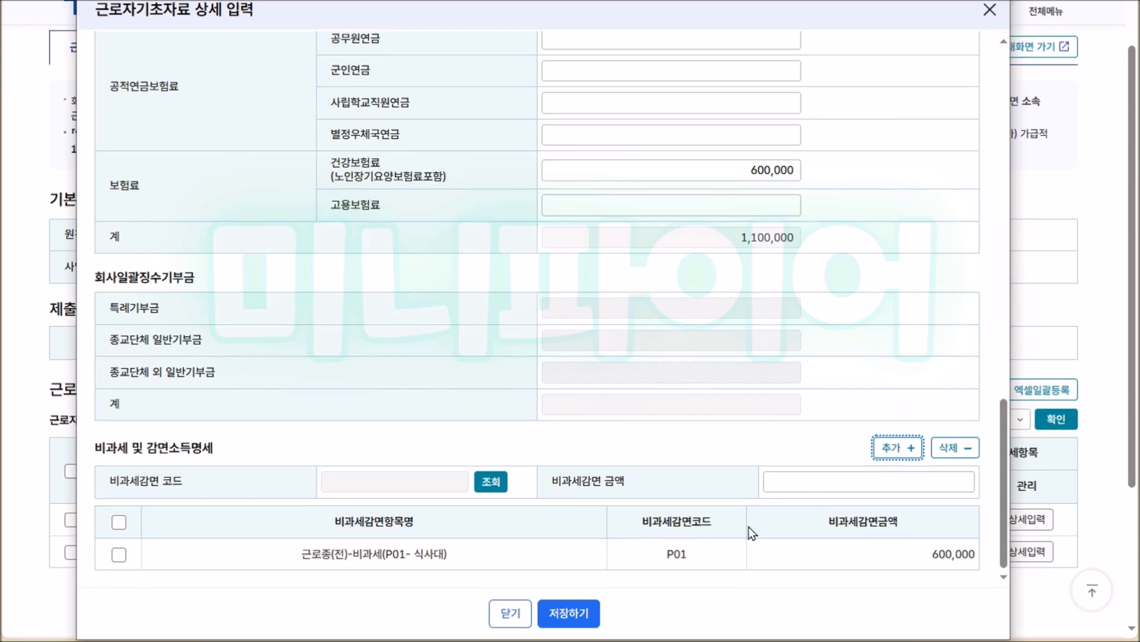
left_click(585, 621)
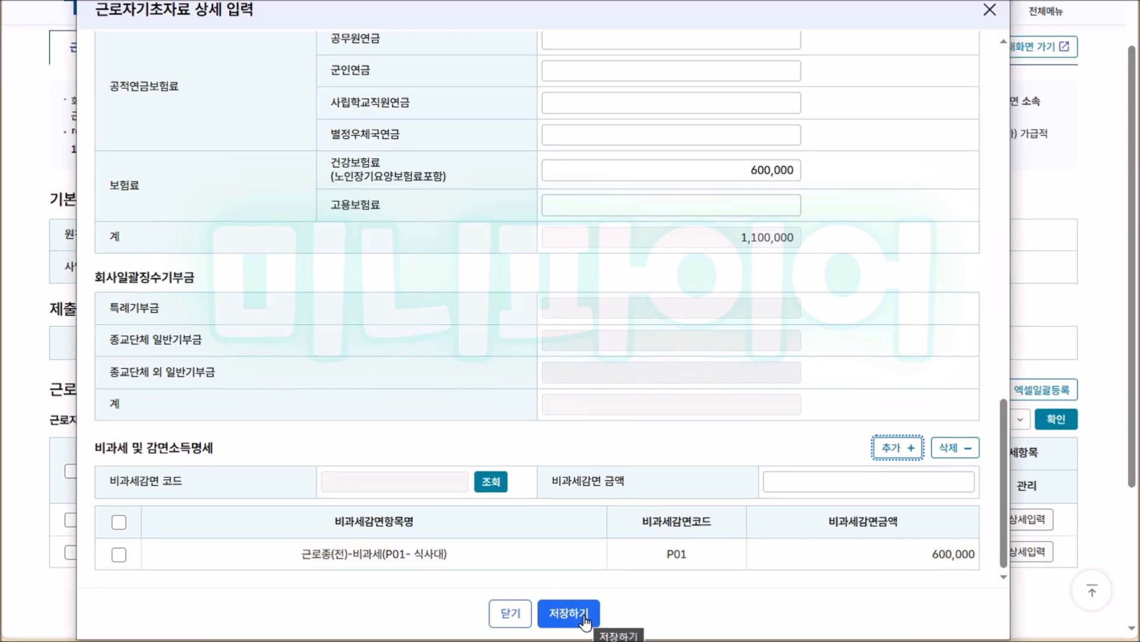
left_click(510, 613)
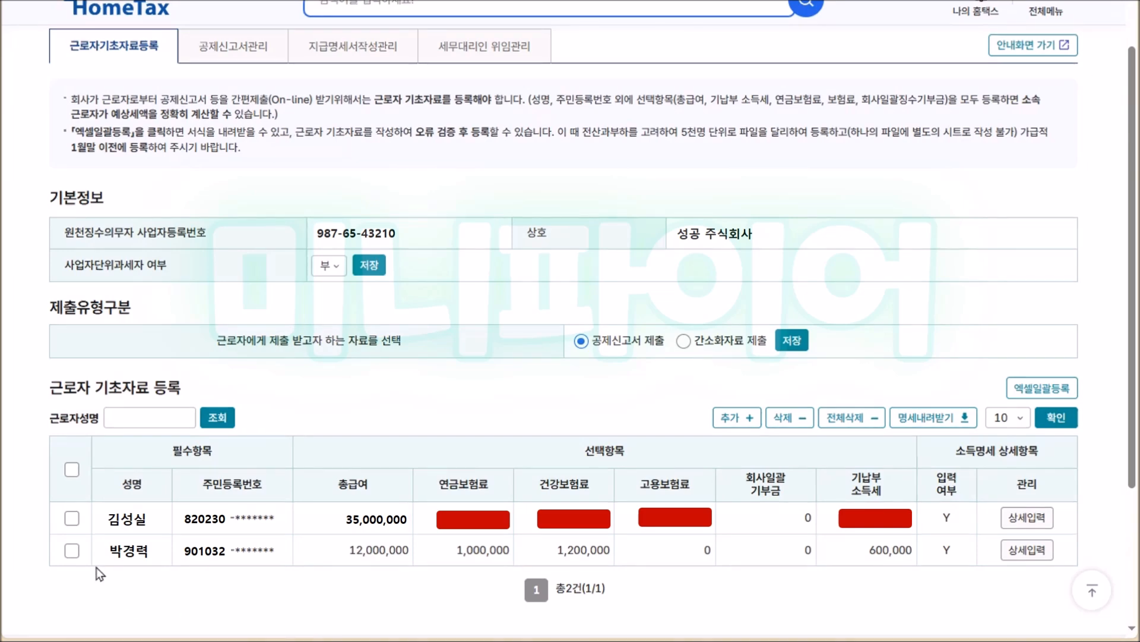
Delete the second employee's record from the basic data list.
left_click(72, 551)
left_click(787, 421)
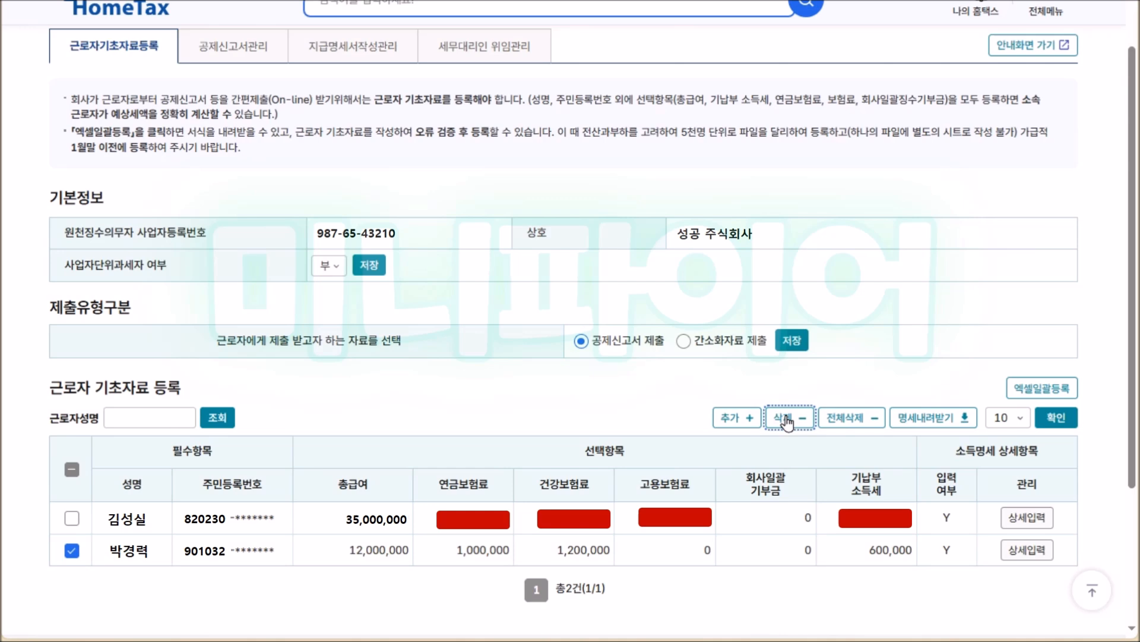